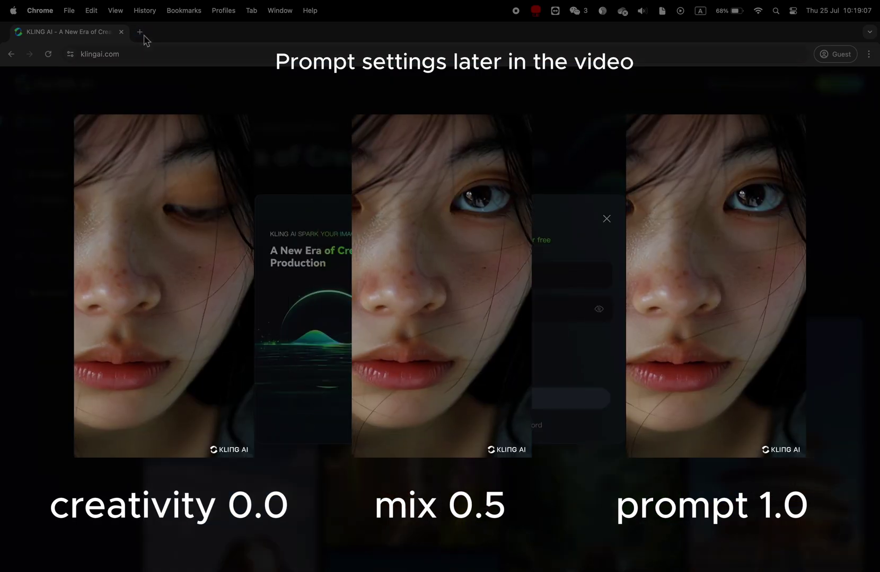
- Open a new browser tab for the Chinese Kling AI site
{"action": "left_click", "coordinate": [141, 32]}
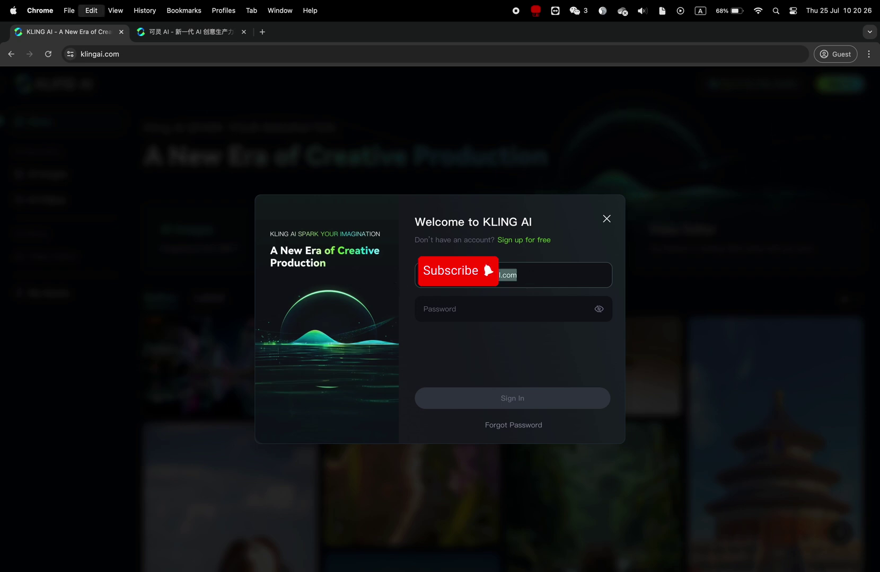
- Register a new account, pass the slider captcha, and sign in with the e-mailed code
{"action": "left_click", "coordinate": [507, 312]}
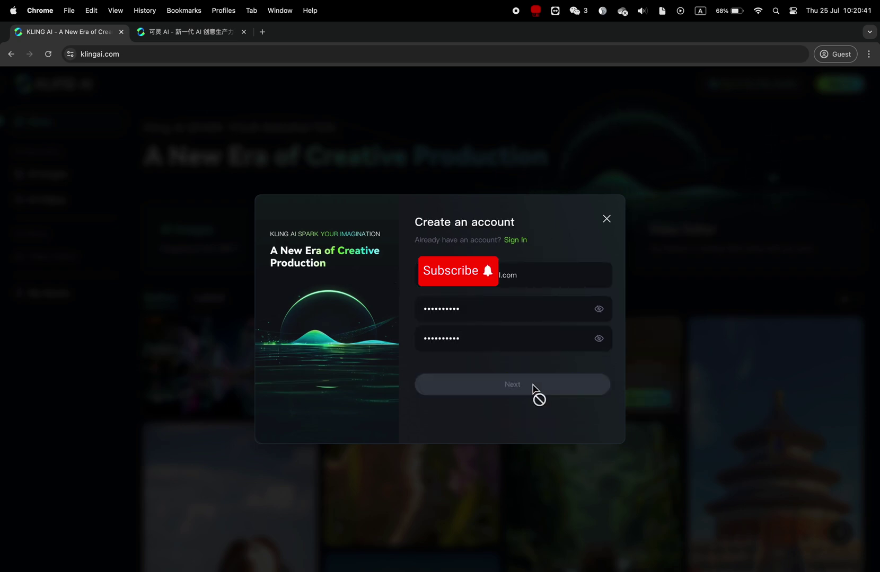
{"action": "left_click", "coordinate": [534, 392]}
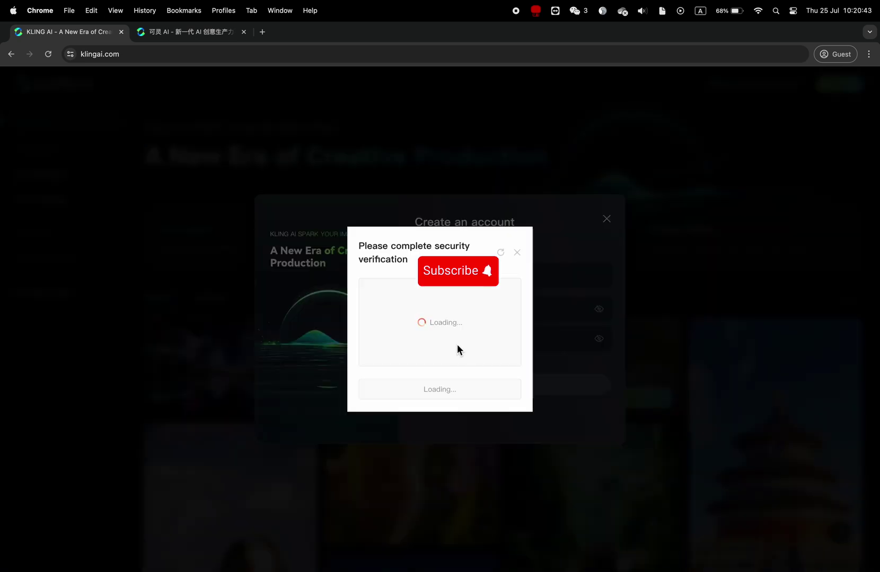
{"action": "left_click_drag", "start_coordinate": [367, 390], "coordinate": [501, 389]}
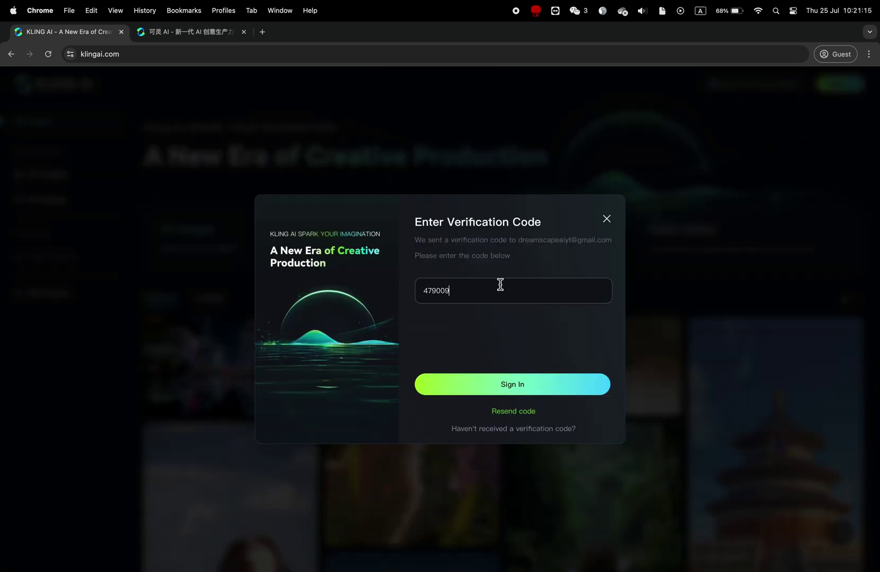
{"action": "left_click", "coordinate": [524, 389]}
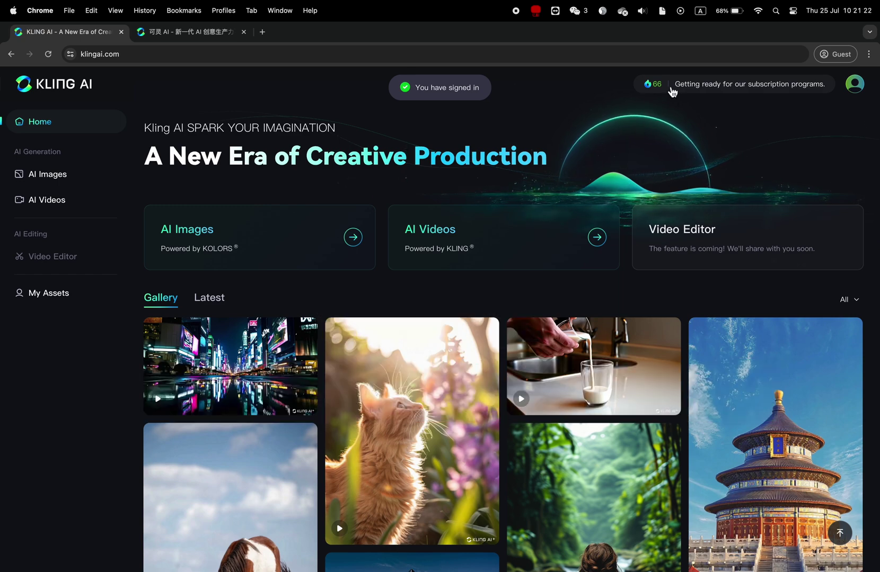
- Review the 66-credit billing history, filtering to Consumed and back to All, then close it
{"action": "left_click", "coordinate": [658, 86]}
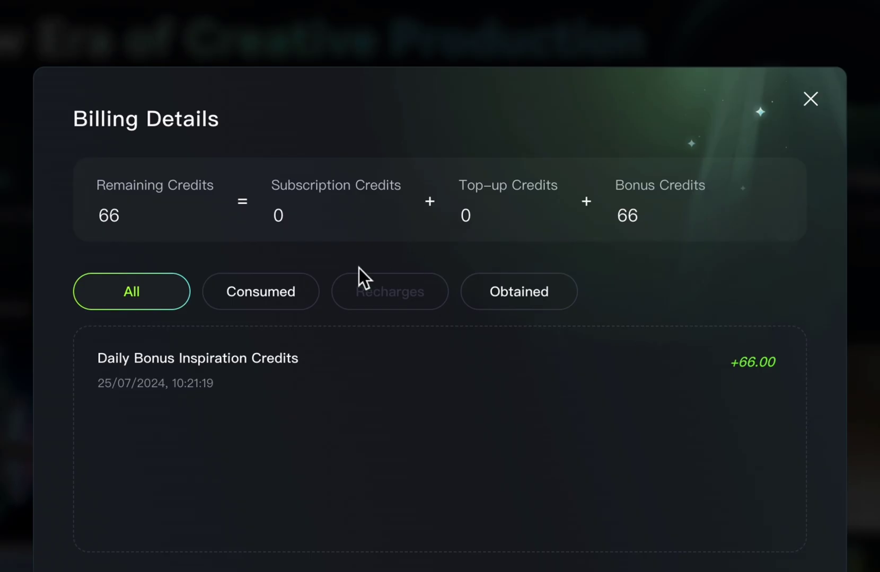
{"action": "left_click", "coordinate": [274, 303]}
{"action": "left_click", "coordinate": [175, 308]}
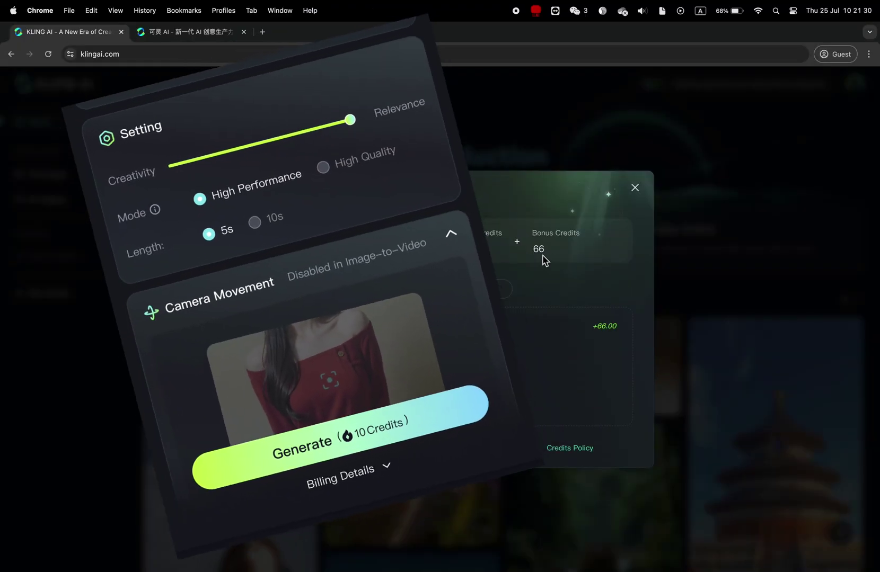
{"action": "left_click", "coordinate": [633, 189]}
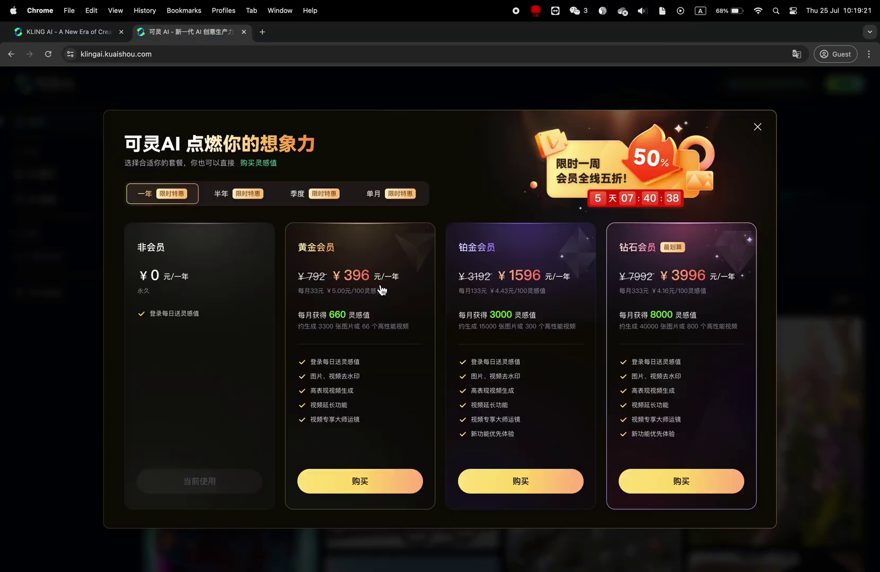
- Compare half-year and single-month membership prices, then translate the pricing page into English
{"action": "left_click", "coordinate": [251, 206]}
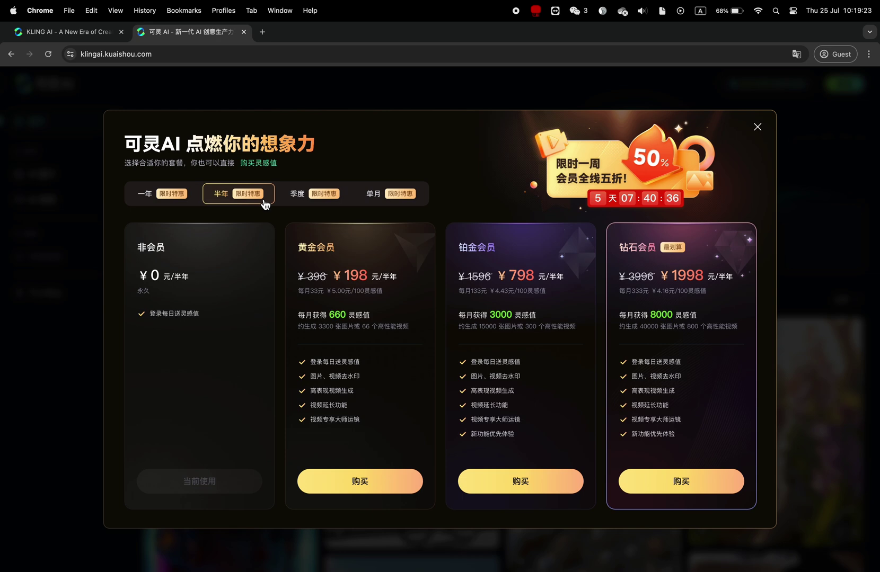
{"action": "left_click", "coordinate": [394, 202]}
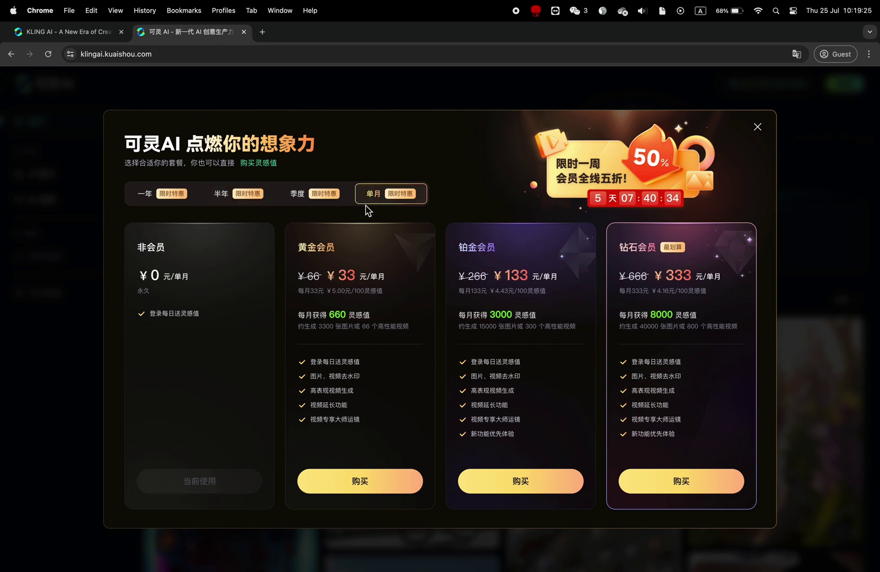
{"action": "left_click", "coordinate": [796, 53]}
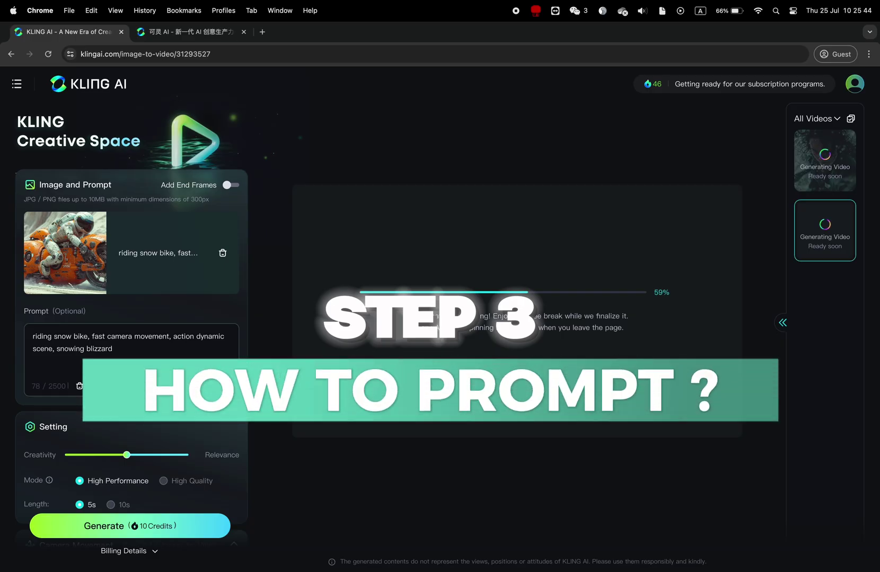
- Generate another orange motorcycle rider image-to-video clip at mid creativity for 10 credits
{"action": "scroll", "coordinate": [251, 366], "scroll_direction": "down", "scroll_amount": 5}
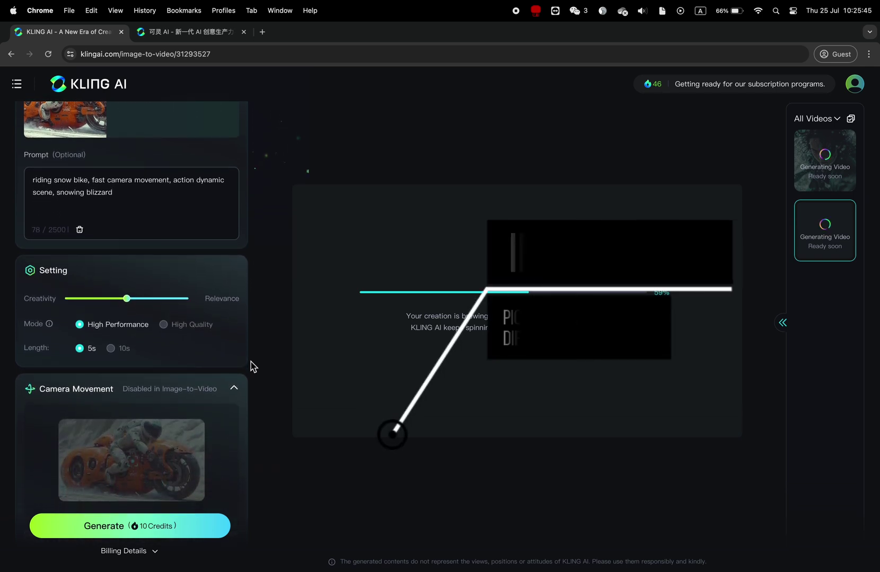
{"action": "scroll", "coordinate": [250, 366], "scroll_direction": "down", "scroll_amount": 4}
{"action": "scroll", "coordinate": [251, 366], "scroll_direction": "down", "scroll_amount": 3}
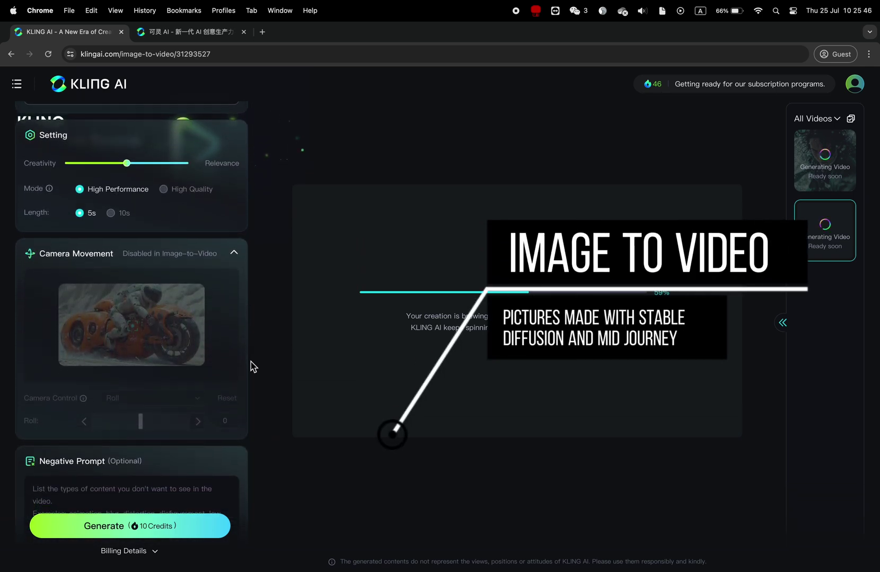
{"action": "scroll", "coordinate": [254, 367], "scroll_direction": "down", "scroll_amount": 1}
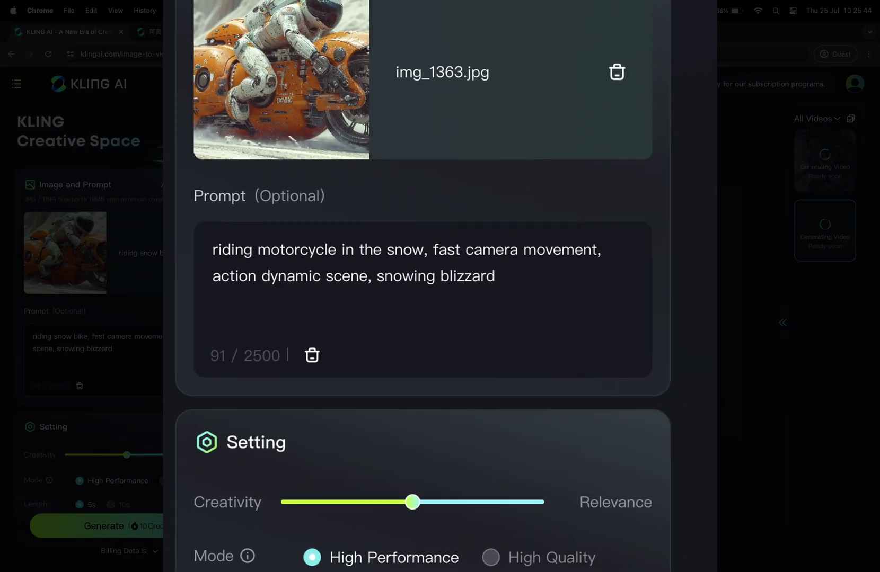
{"action": "scroll", "coordinate": [106, 318], "scroll_direction": "down", "scroll_amount": 5}
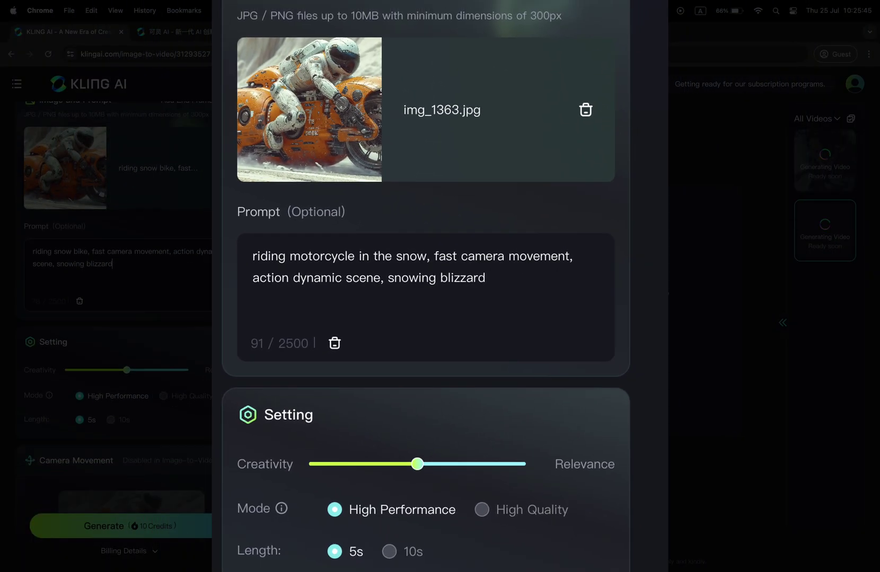
{"action": "scroll", "coordinate": [252, 365], "scroll_direction": "down", "scroll_amount": 4}
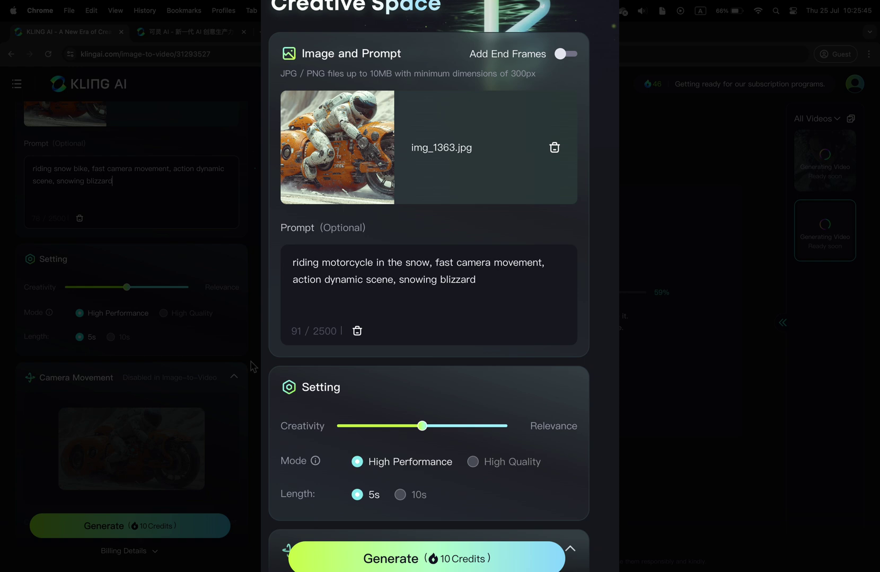
{"action": "scroll", "coordinate": [253, 366], "scroll_direction": "down", "scroll_amount": 3}
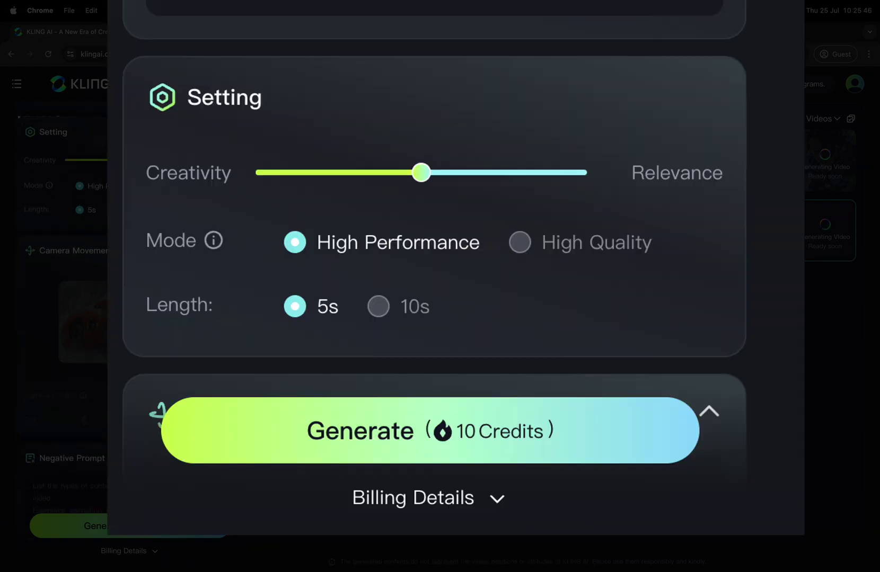
{"action": "scroll", "coordinate": [252, 366], "scroll_direction": "down", "scroll_amount": 2}
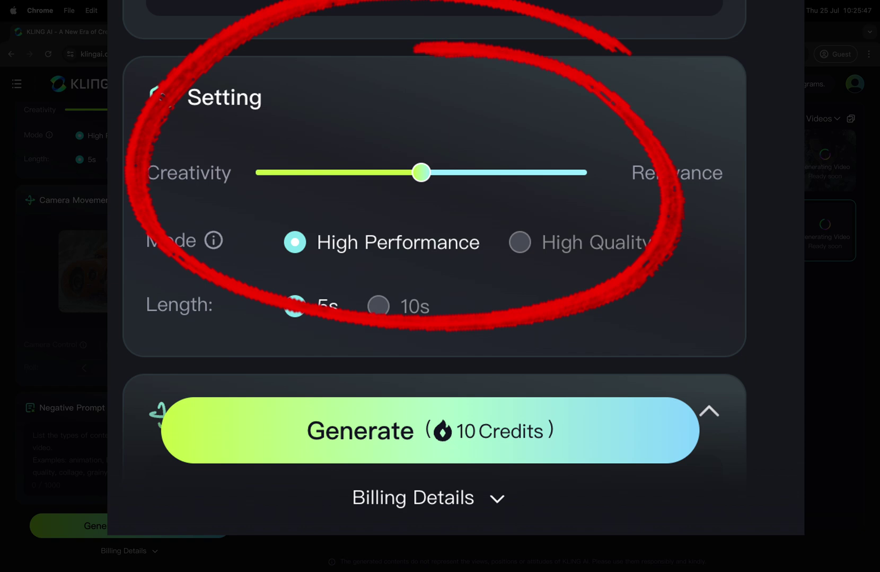
{"action": "scroll", "coordinate": [253, 366], "scroll_direction": "up", "scroll_amount": 2}
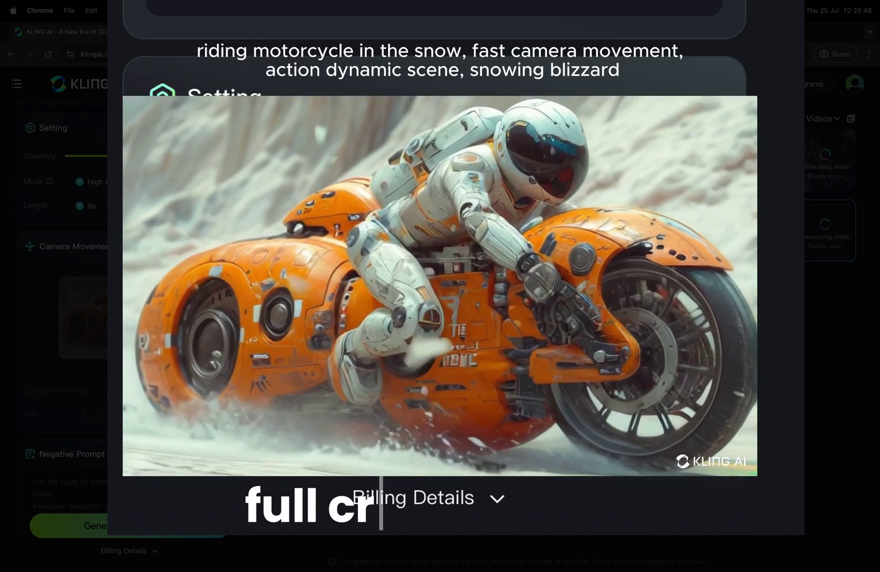
{"action": "scroll", "coordinate": [252, 367], "scroll_direction": "up", "scroll_amount": 6}
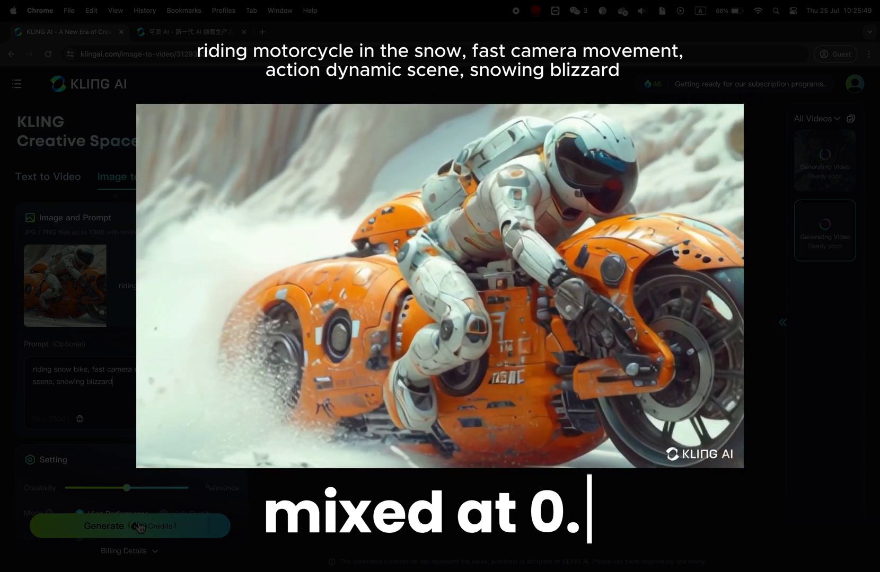
{"action": "left_click", "coordinate": [138, 526]}
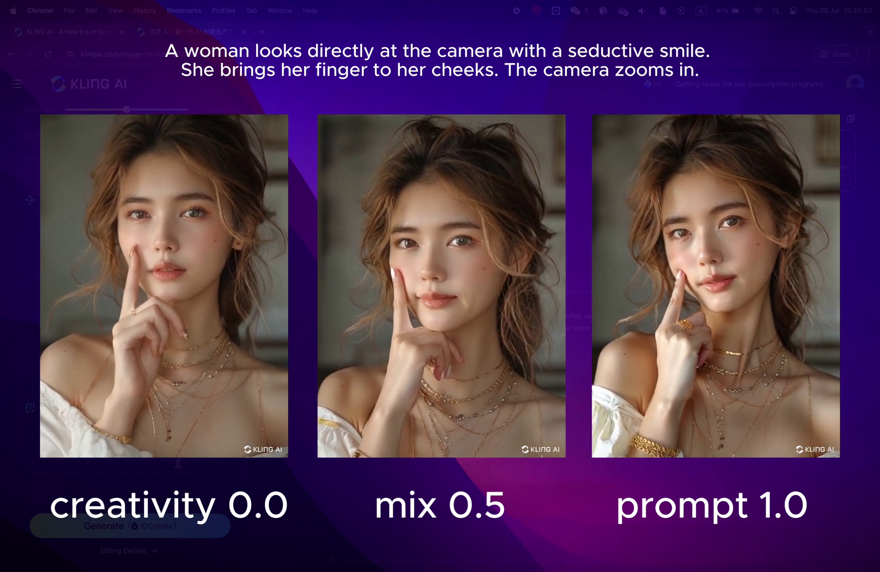
{"action": "scroll", "coordinate": [212, 477], "scroll_direction": "up", "scroll_amount": 7}
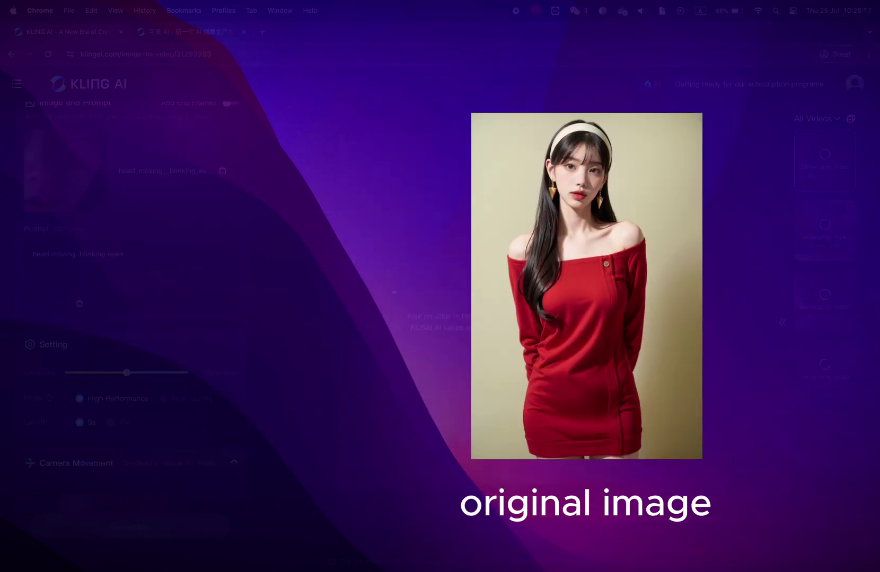
{"action": "scroll", "coordinate": [190, 297], "scroll_direction": "up", "scroll_amount": 3}
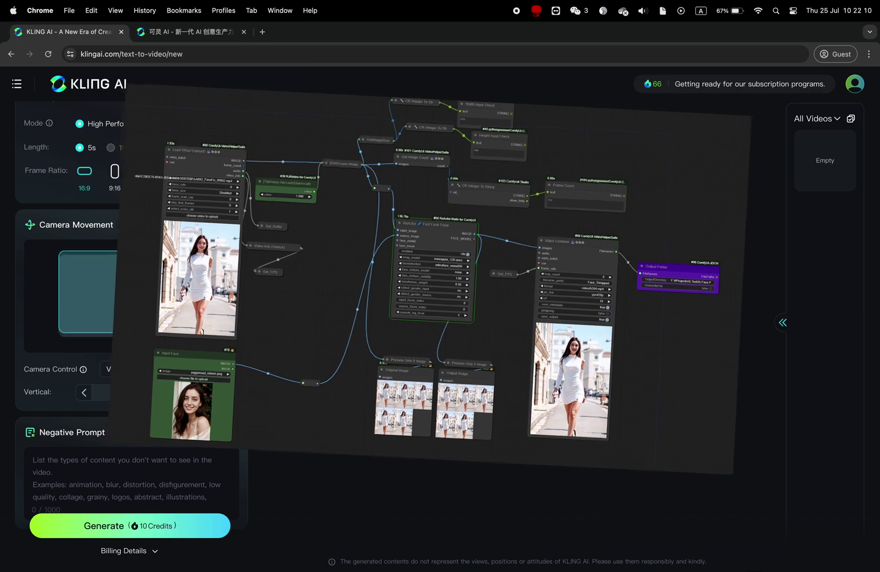
- Try Zoom, Pan and Tilt camera movements, settling on Roll at 10
{"action": "left_click", "coordinate": [108, 370]}
{"action": "left_click", "coordinate": [117, 451]}
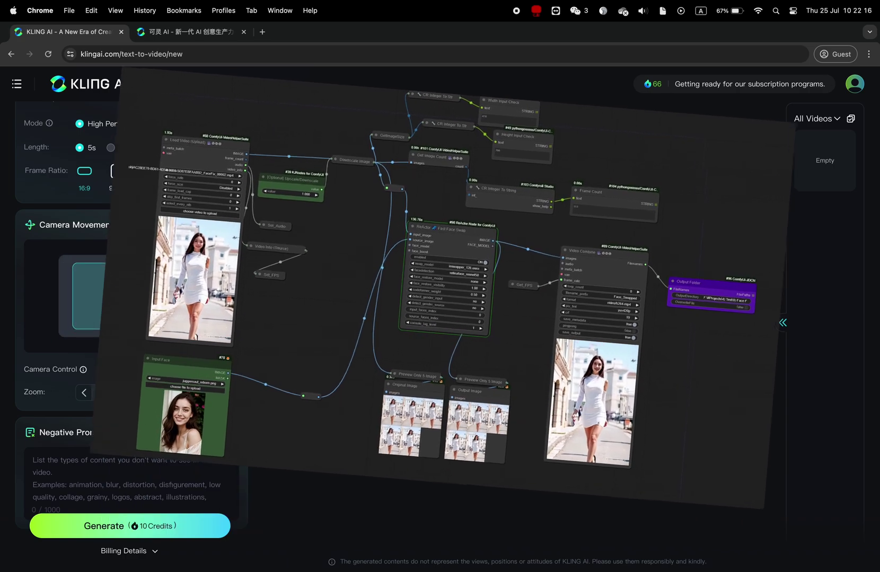
{"action": "left_click", "coordinate": [153, 369]}
{"action": "left_click", "coordinate": [124, 470]}
{"action": "left_click", "coordinate": [154, 370]}
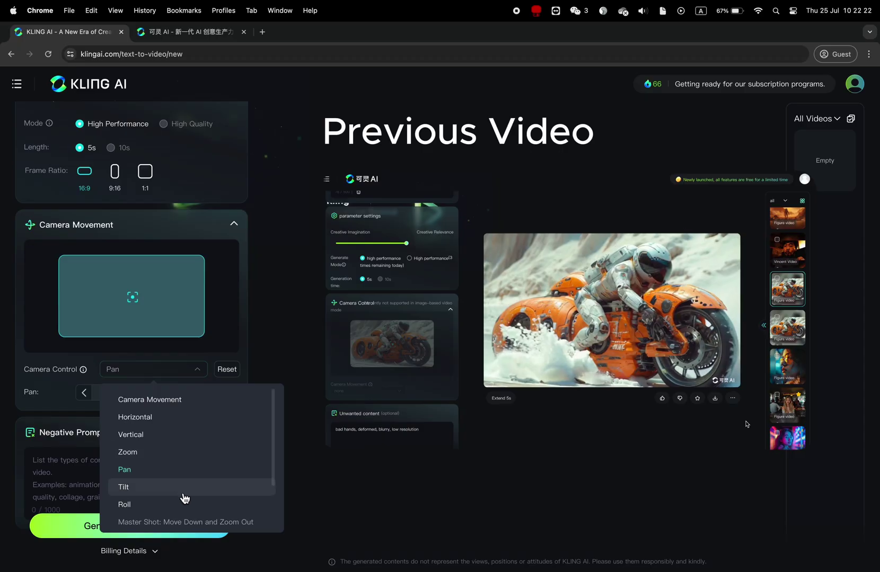
{"action": "left_click", "coordinate": [183, 488]}
{"action": "left_click_drag", "start_coordinate": [175, 395], "coordinate": [200, 394]}
{"action": "left_click", "coordinate": [178, 371]}
{"action": "left_click", "coordinate": [127, 504]}
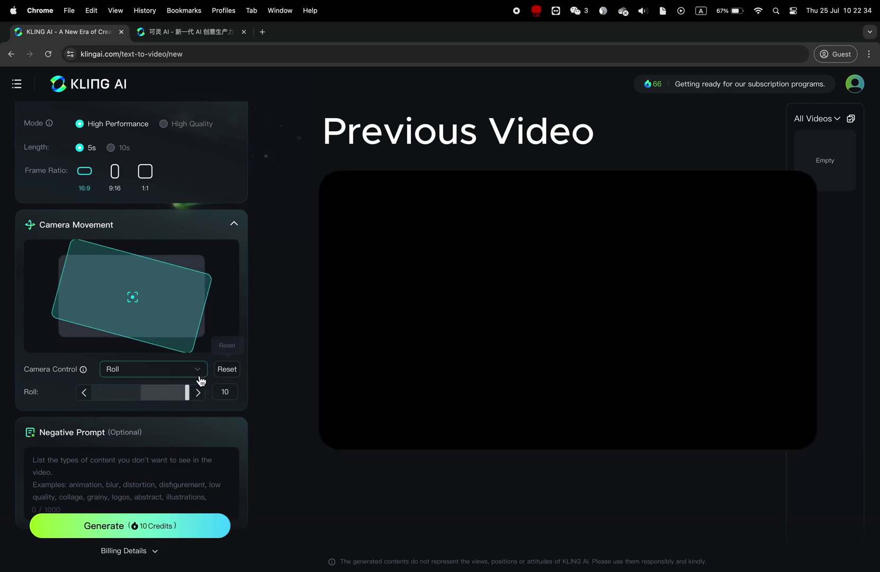
{"action": "left_click", "coordinate": [200, 376]}
{"action": "mouse_move", "coordinate": [208, 502]}
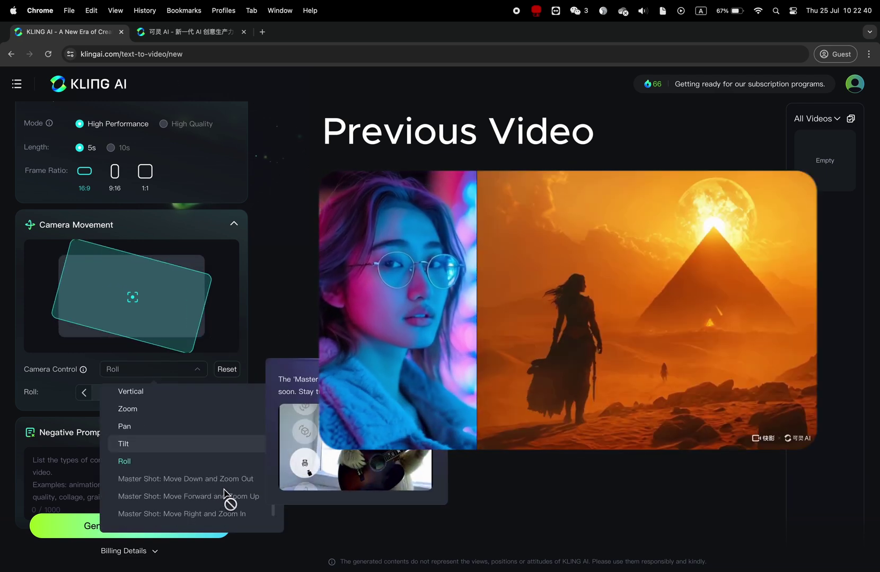
{"action": "left_click", "coordinate": [290, 334]}
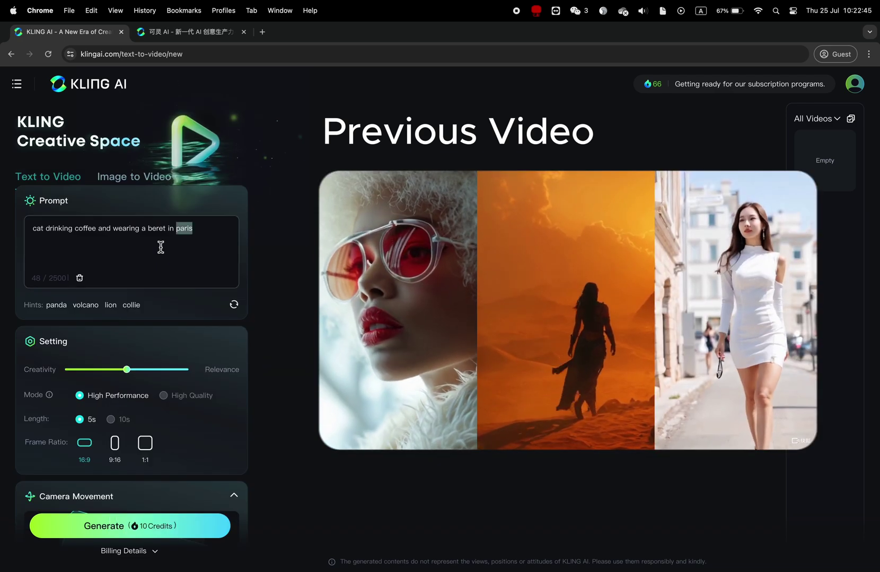
- Replace the prompt with 'photoshooting of a woman in urban city' and generate the video
{"action": "key", "text": "super+a"}
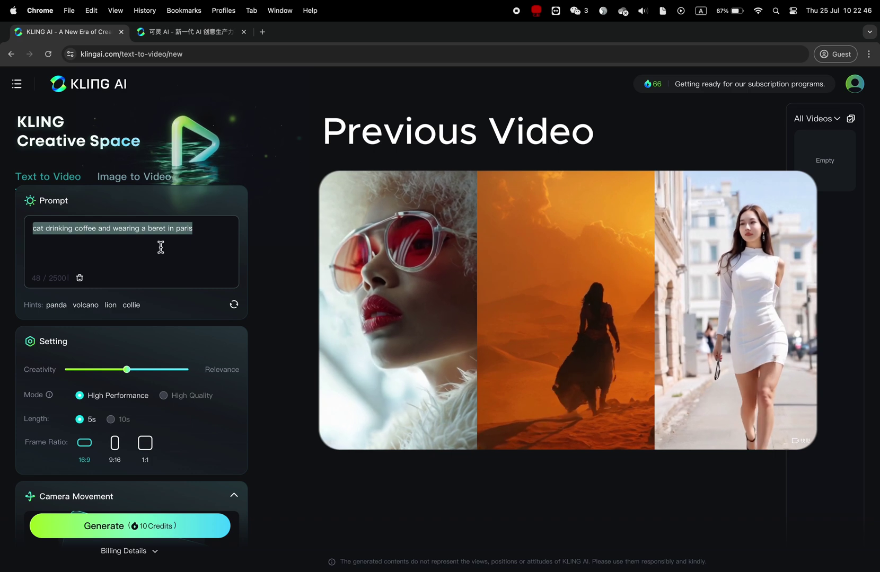
{"action": "type", "text": "photoshooting of a woman in urban city"}
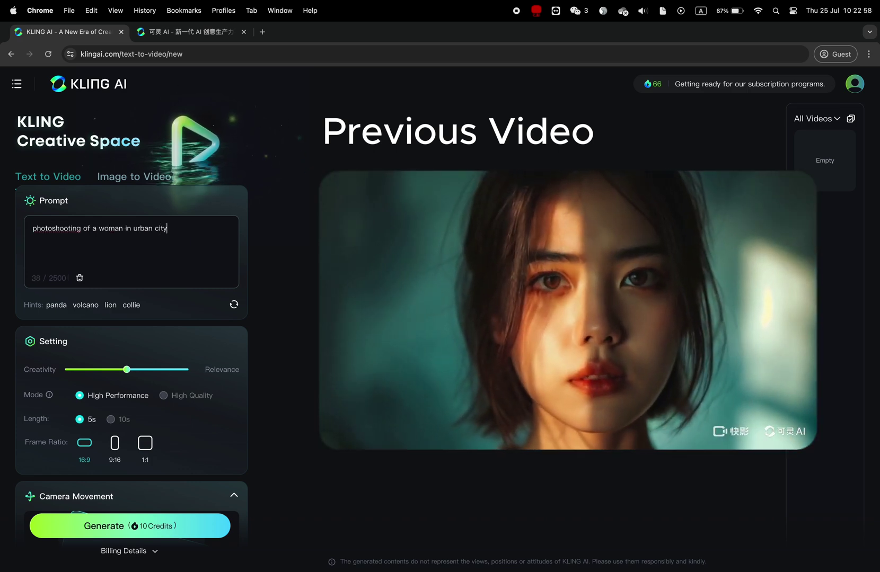
{"action": "scroll", "coordinate": [254, 389], "scroll_direction": "down", "scroll_amount": 5}
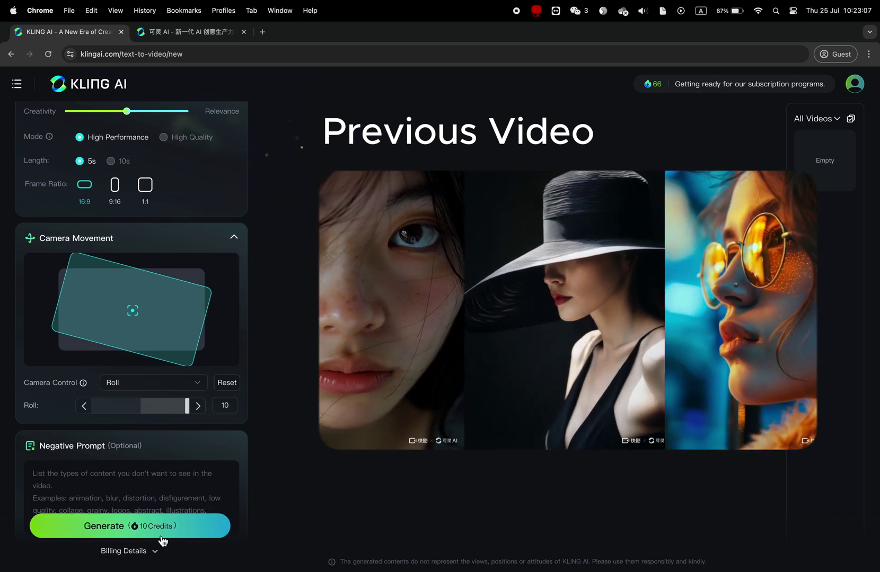
{"action": "left_click", "coordinate": [133, 530]}
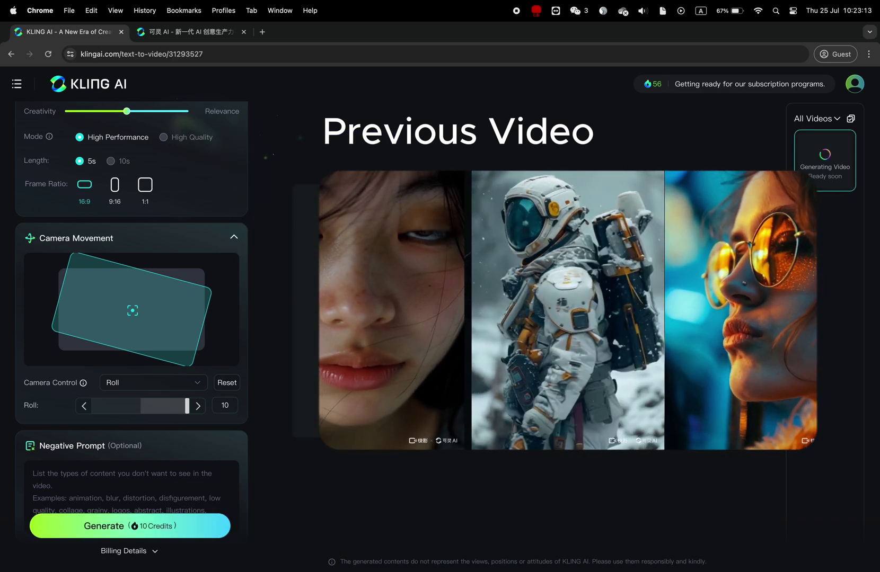
- Check the remaining 56-credit balance in Billing Details, then close it
{"action": "scroll", "coordinate": [181, 306], "scroll_direction": "up", "scroll_amount": 5}
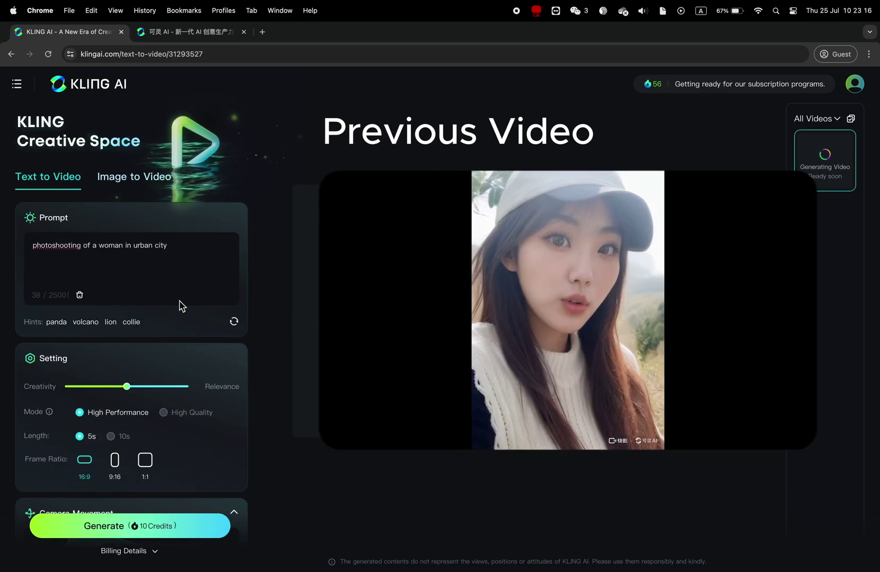
{"action": "left_click", "coordinate": [660, 87]}
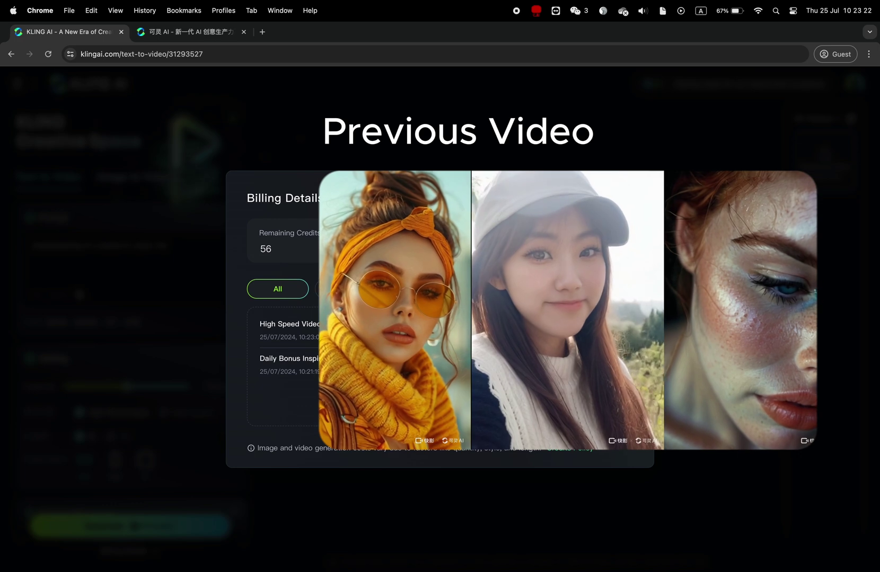
{"action": "key", "text": "Escape"}
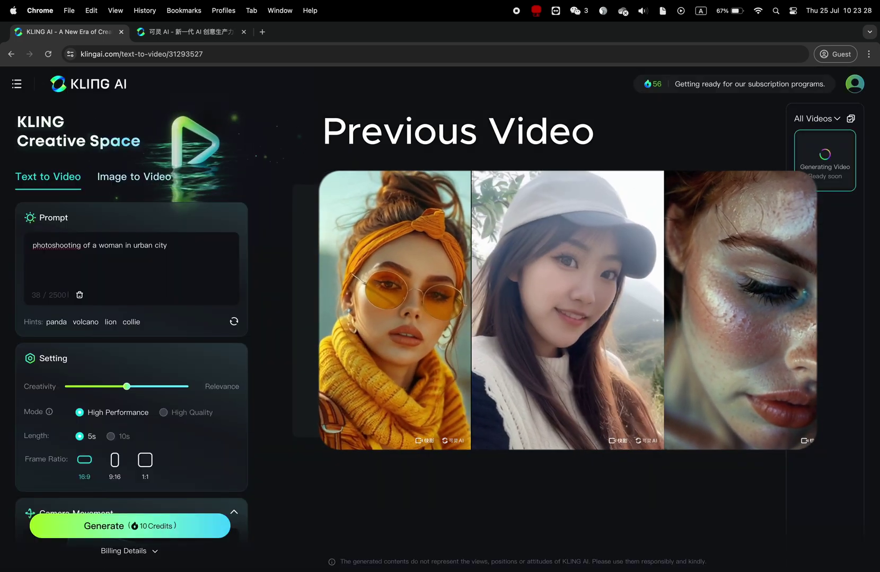